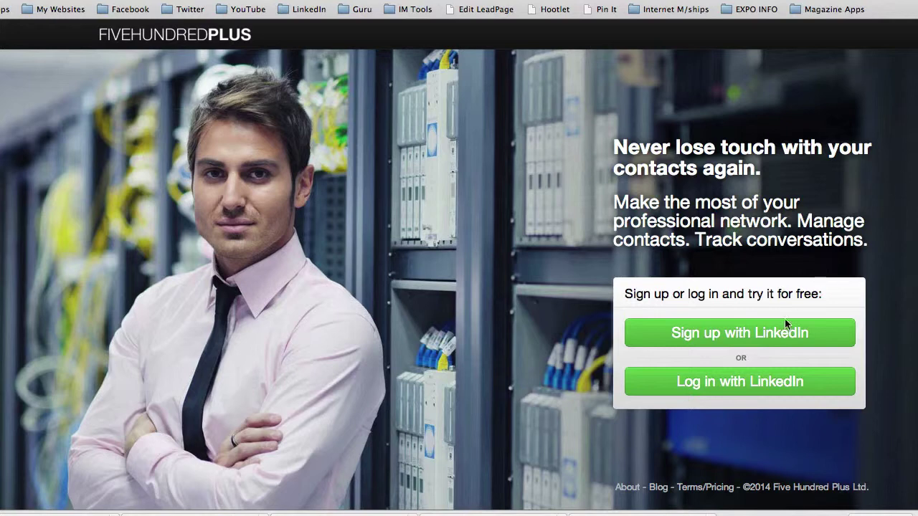
Sign in with LinkedIn and authorize Five Hundred Plus to reach the contacts board
click(749, 387)
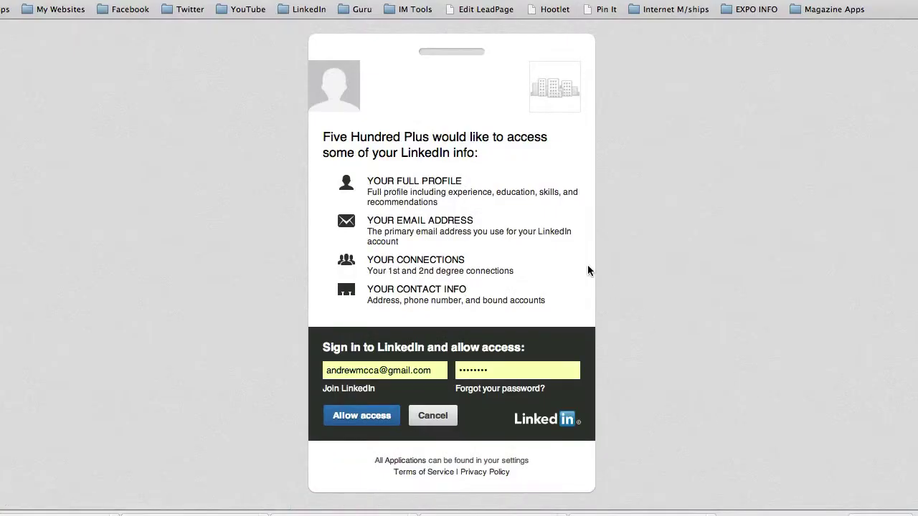
click(367, 419)
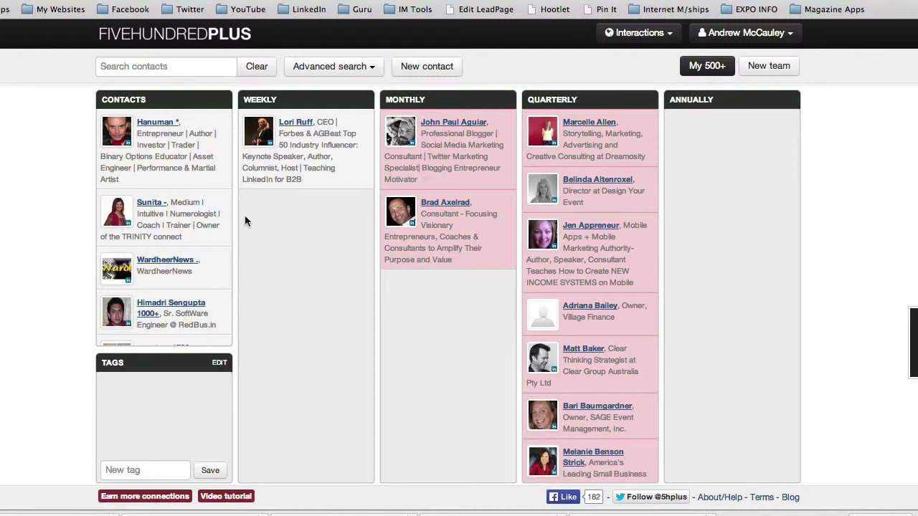
Drag the unsorted contact's card into the Annually column
mouse_move(153, 154)
mouse_down()
mouse_move(301, 239)
mouse_move(479, 297)
mouse_move(674, 275)
mouse_move(727, 241)
mouse_up()
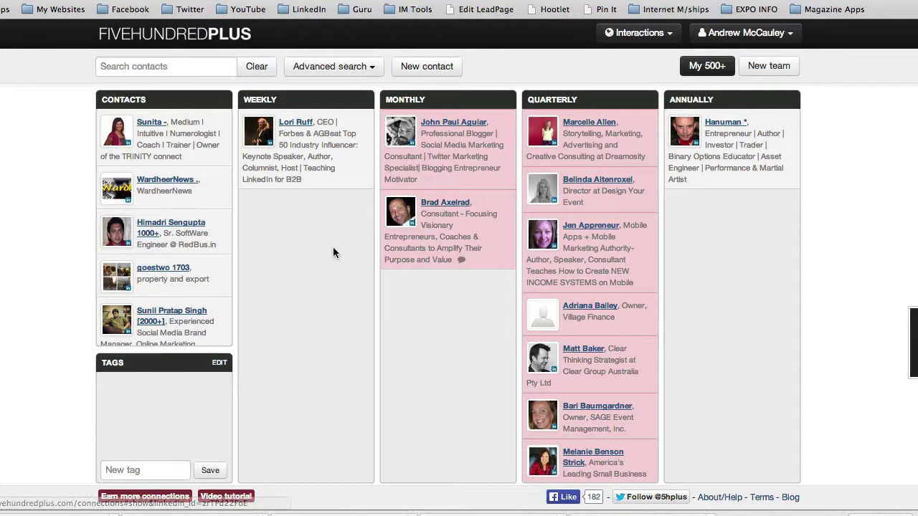
On the contact's page, create a Phone interaction with the note 'phoned and left message'
click(294, 123)
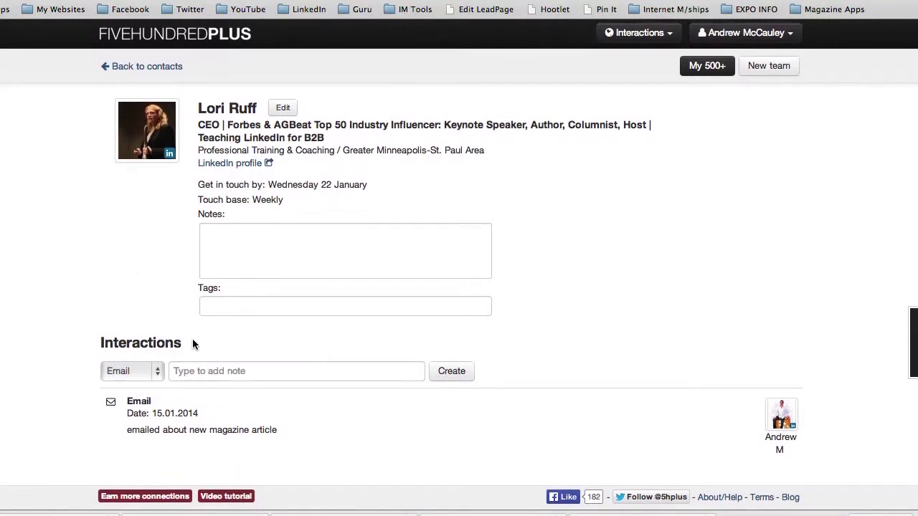
click(157, 376)
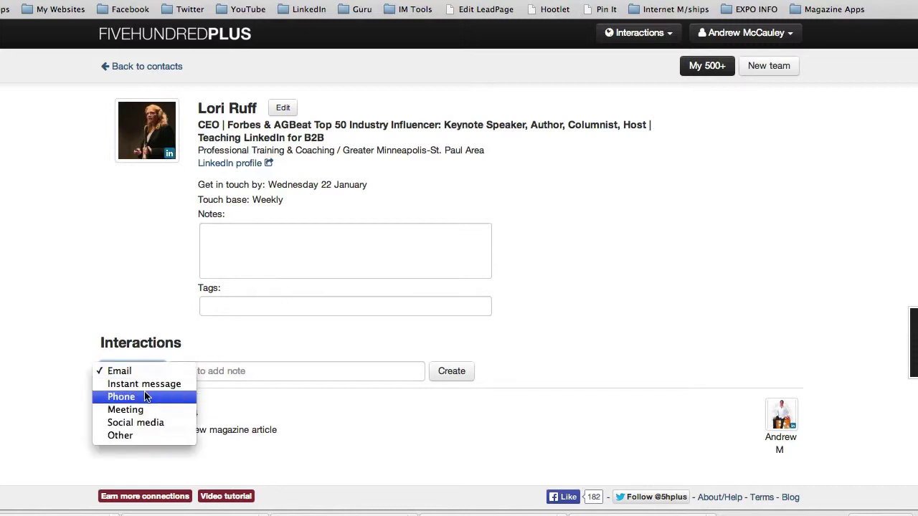
click(149, 398)
click(216, 368)
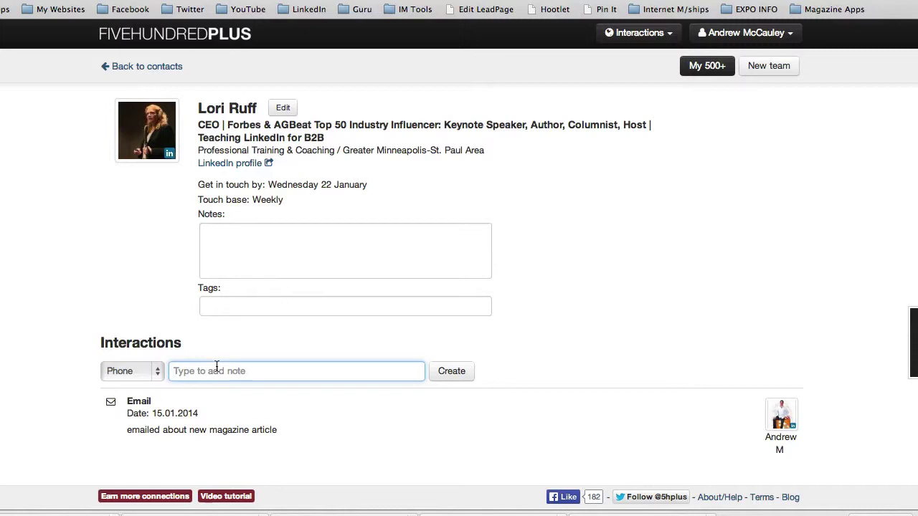
text(pho)
text(ned and left message)
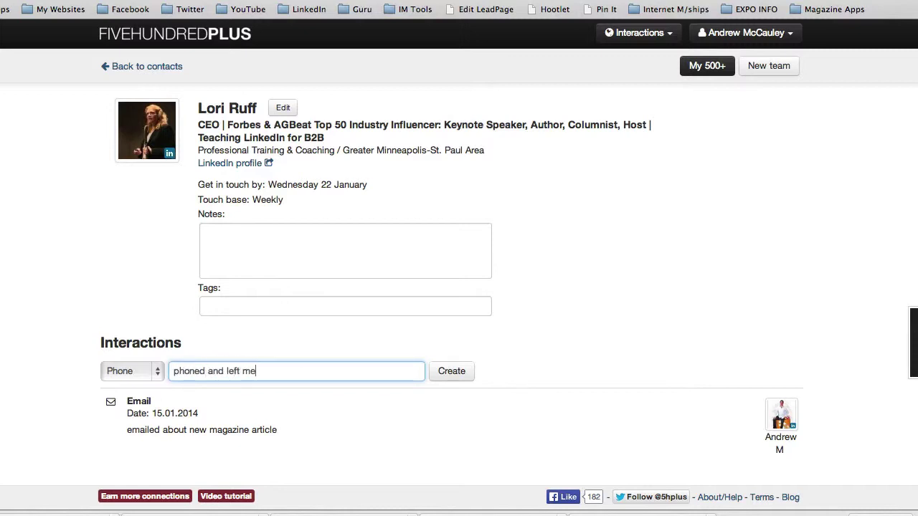
click(447, 378)
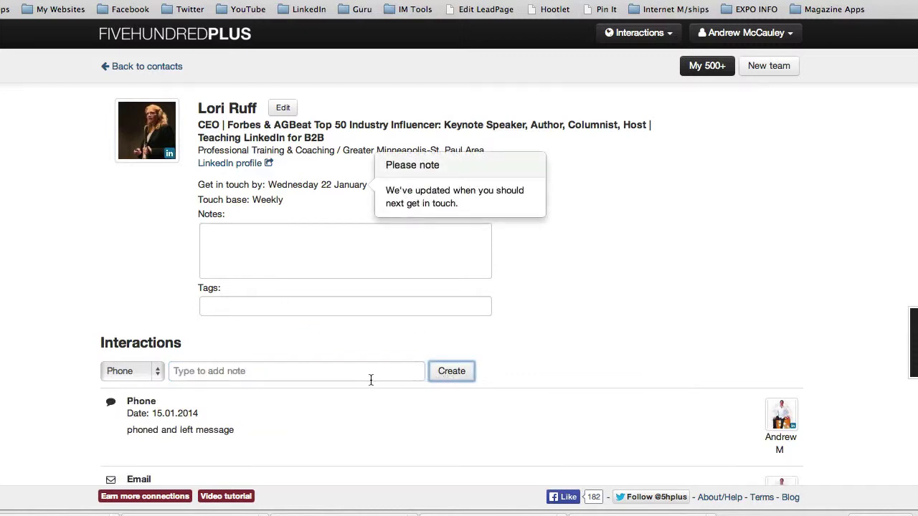
scroll(111, 406, down, 2)
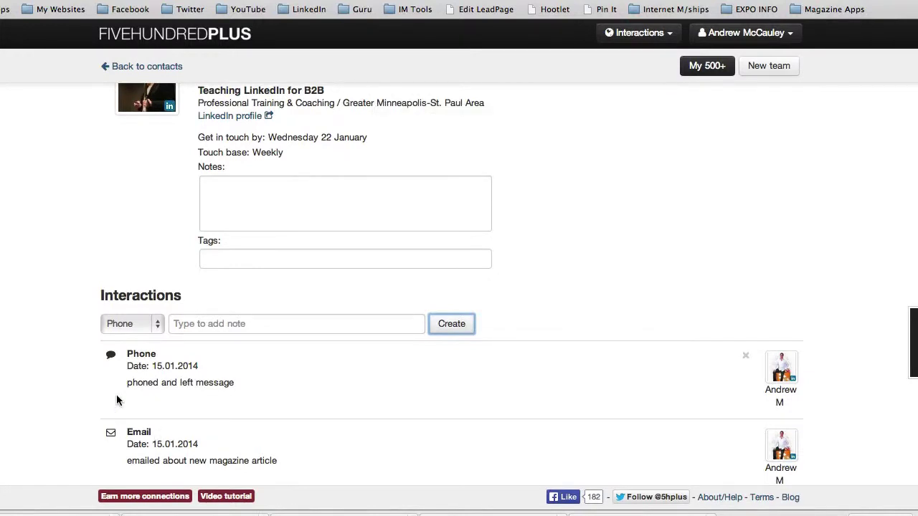
scroll(118, 400, up, 2)
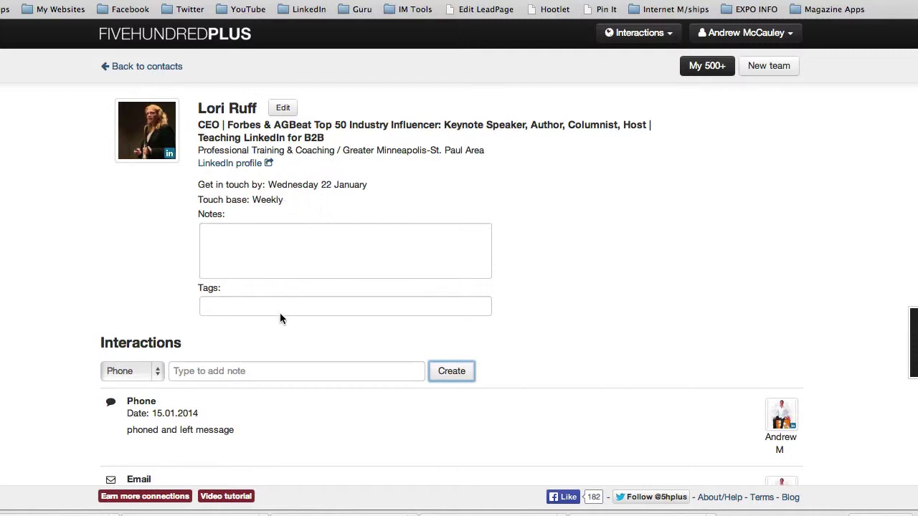
scroll(267, 411, down, 2)
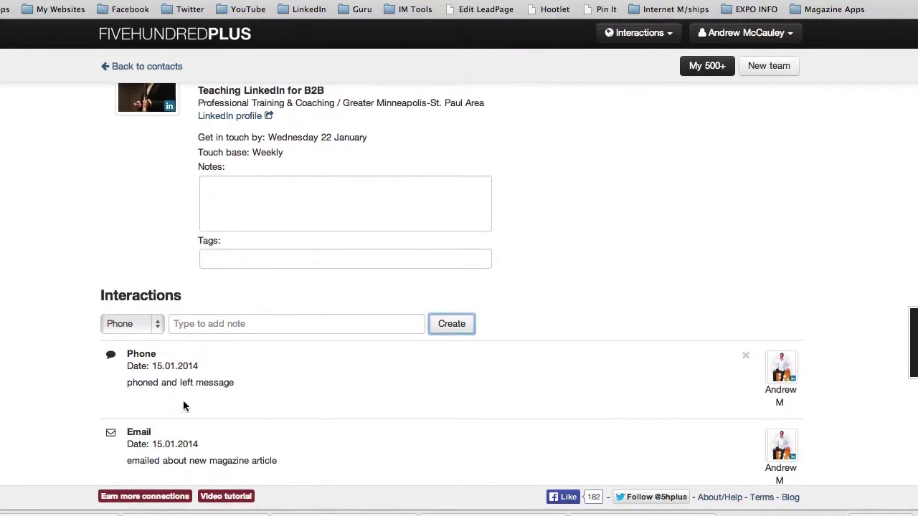
scroll(252, 331, up, 2)
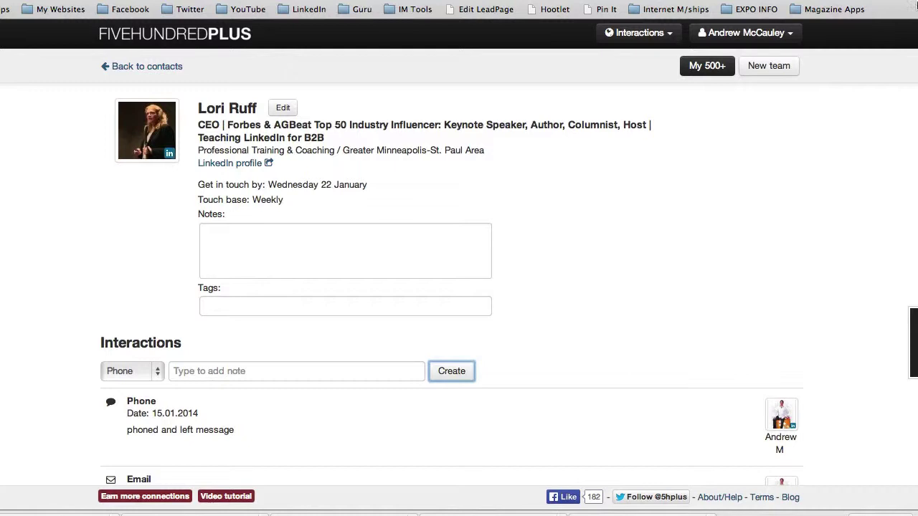
click(644, 35)
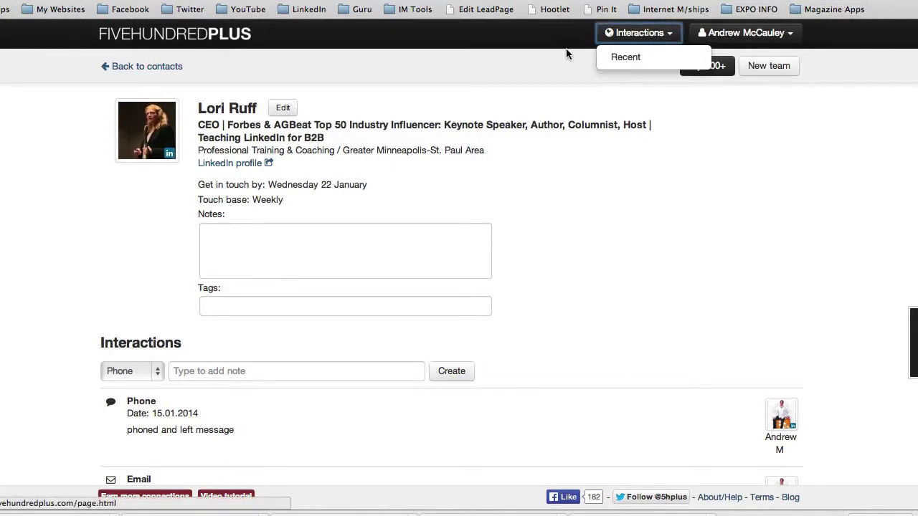
click(511, 51)
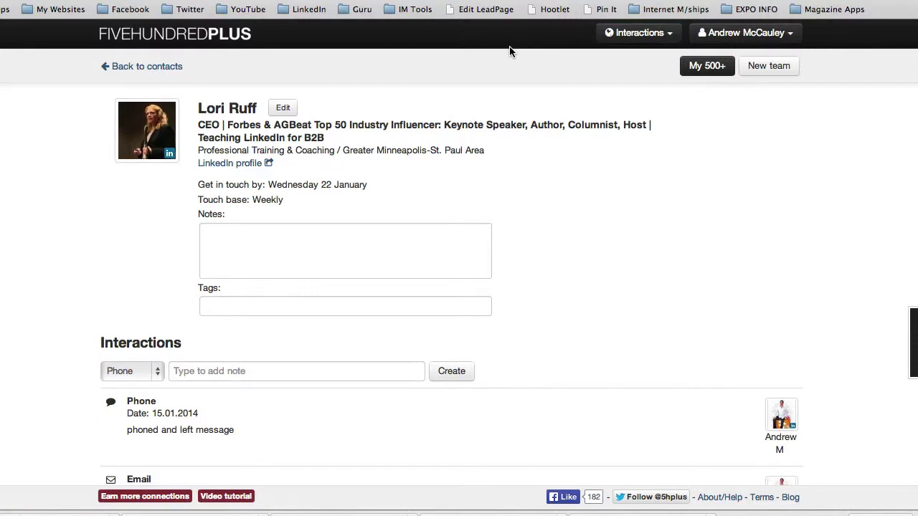